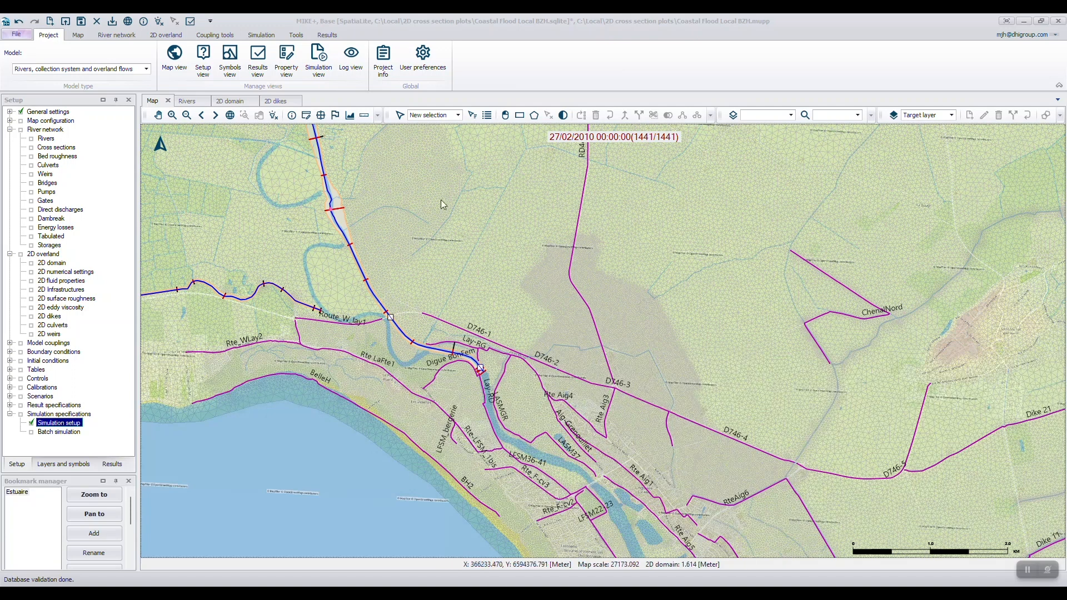
Set up a 2D cross section plot that uses the 2D domain and river cross sections as its source.
left_click(170, 36)
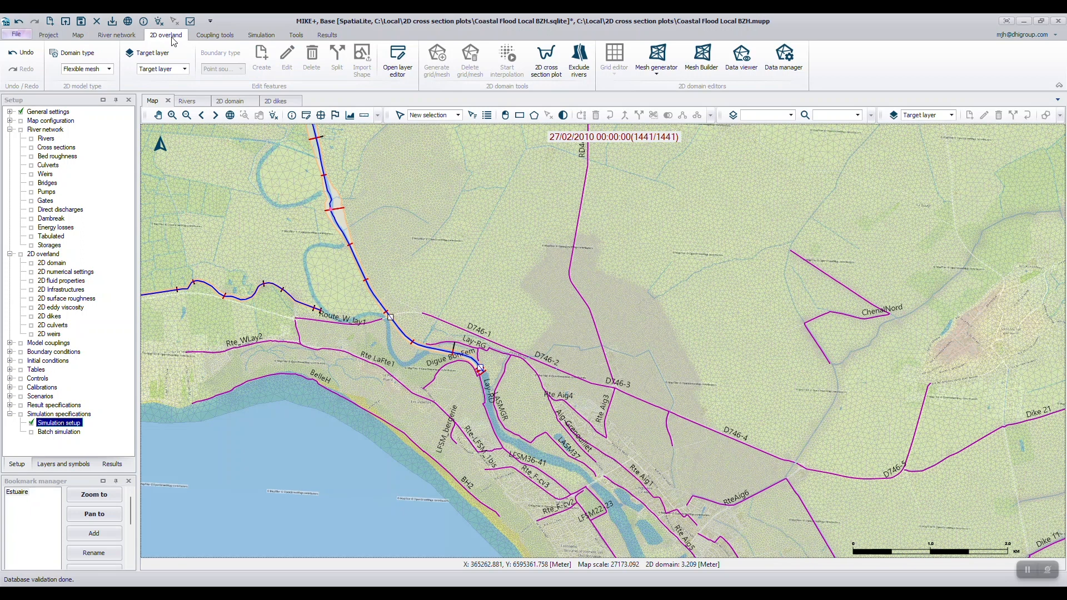
left_click(559, 61)
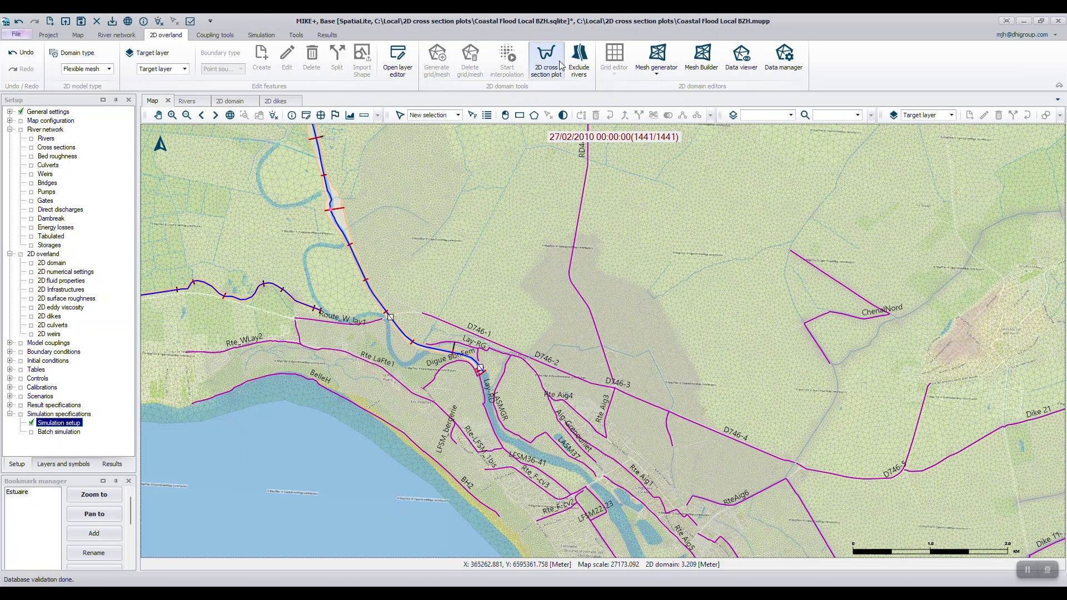
left_click(559, 62)
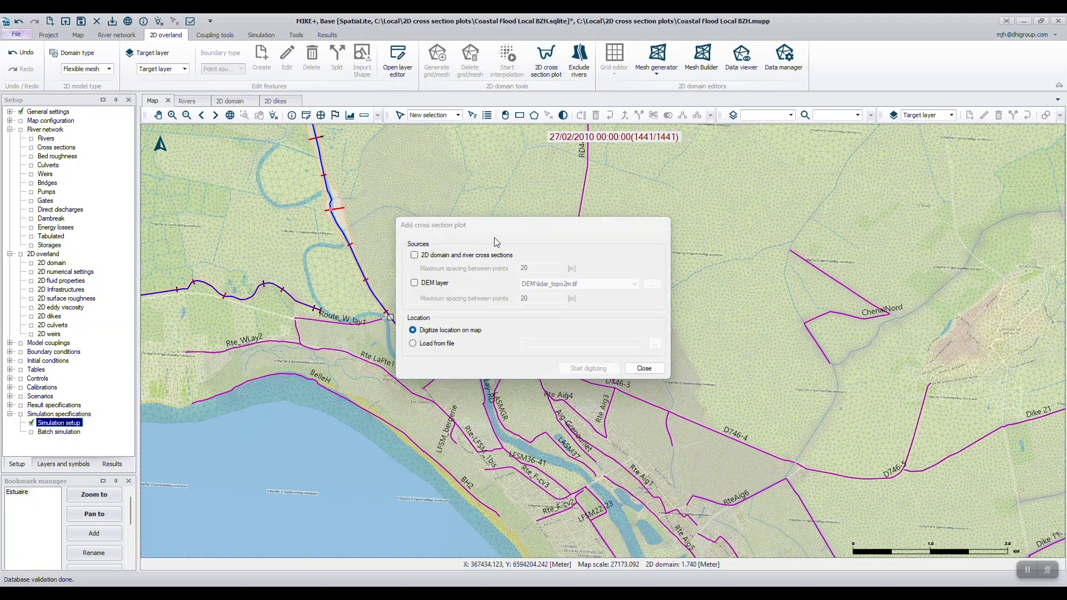
left_click(503, 225)
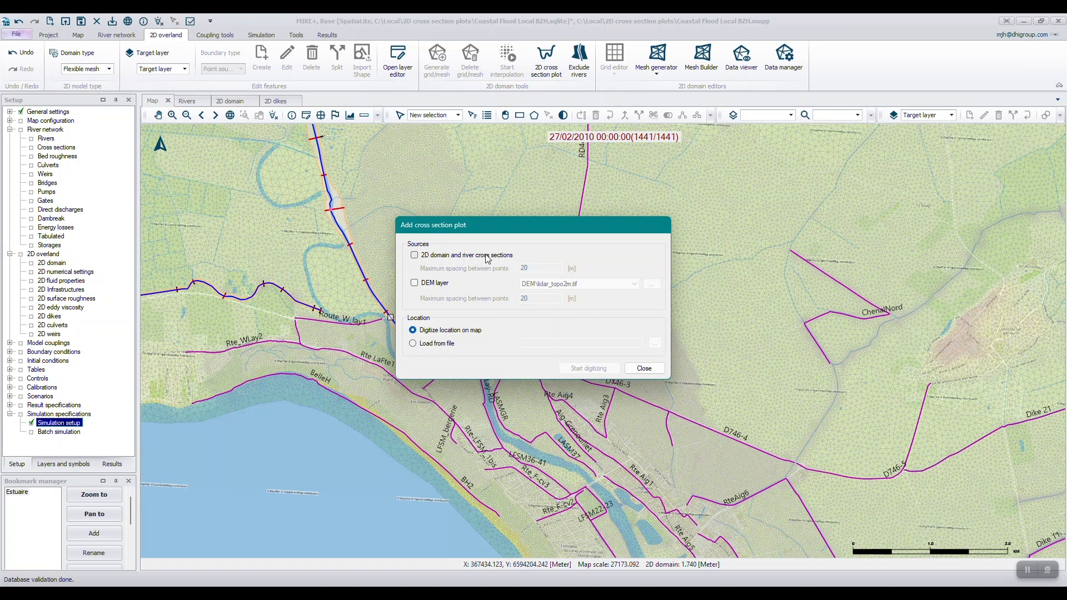
left_click(457, 257)
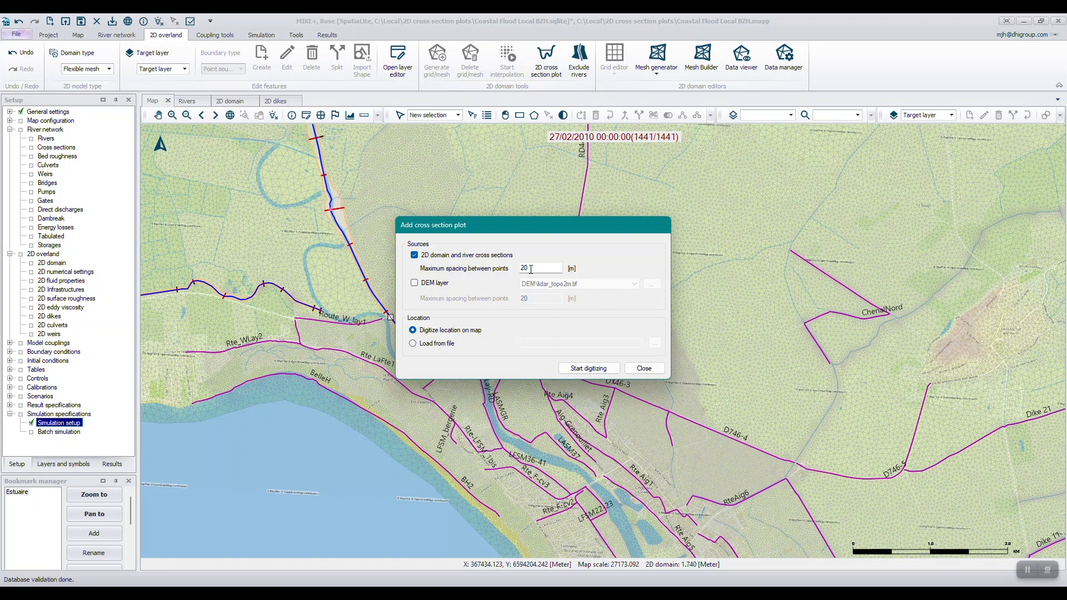
Digitize a cross section about 1.9 km long across the Lay channel from Rte-LFSM_1bis to beyond D746-2, and dock its plot as a tab.
left_click(588, 368)
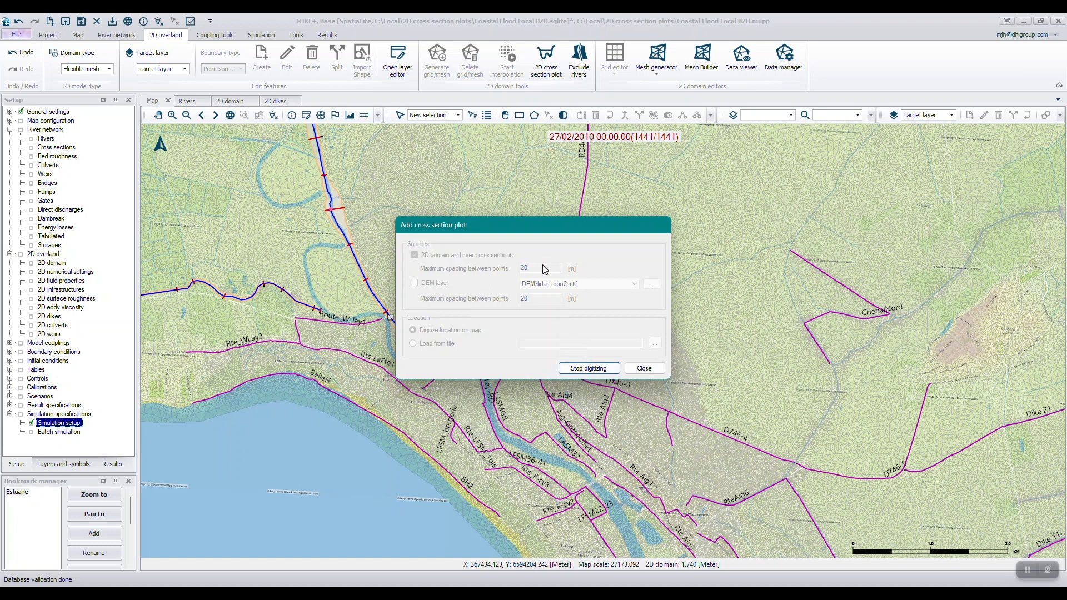
left_click_drag(505, 224, 762, 388)
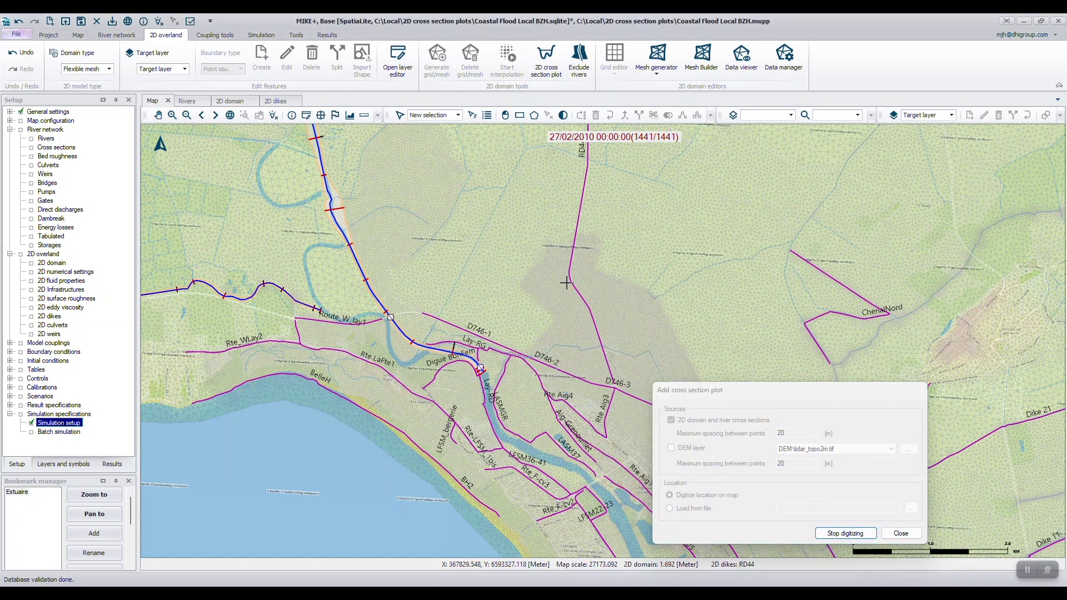
left_click(462, 451)
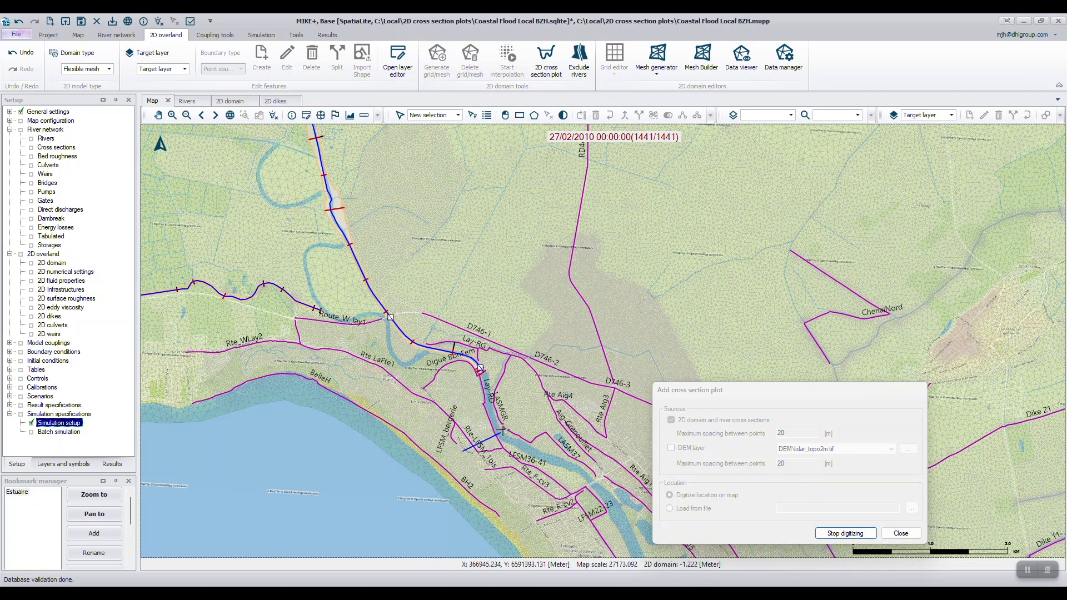
left_click(500, 432)
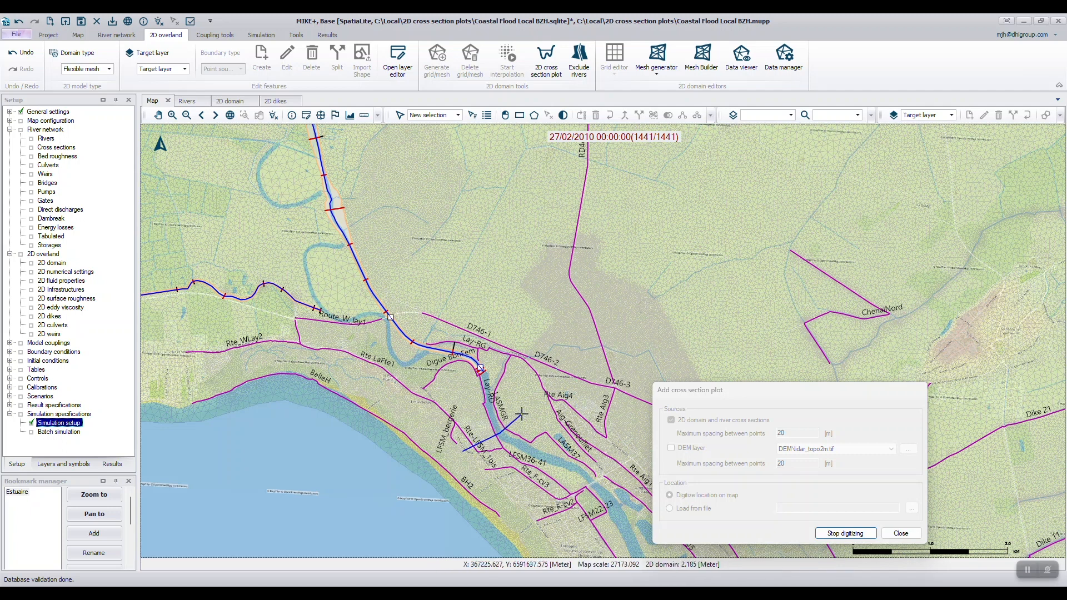
double_click(583, 368)
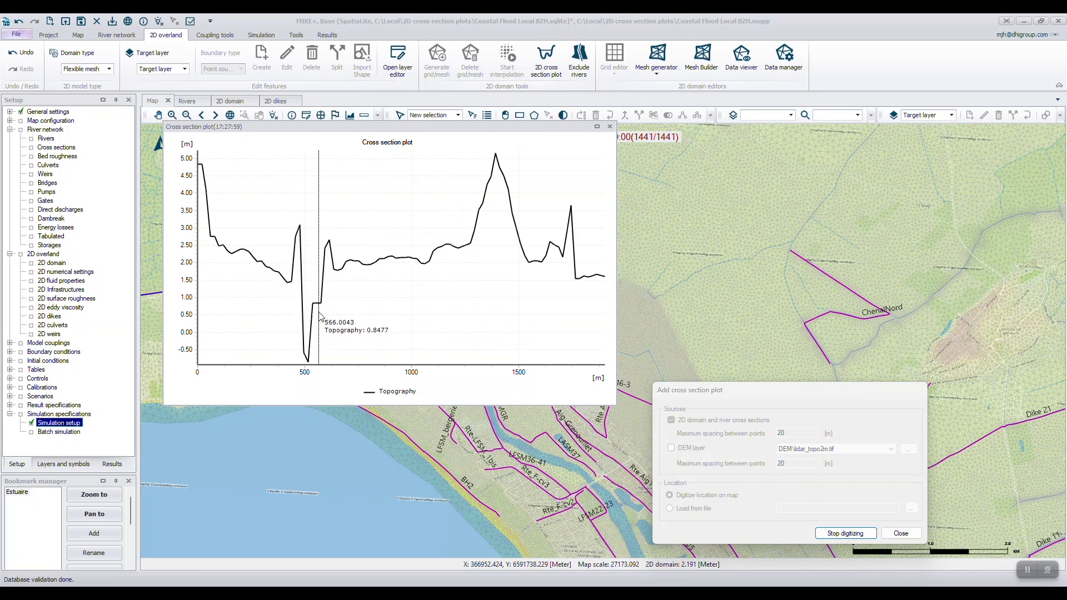
left_click_drag(243, 129, 325, 105)
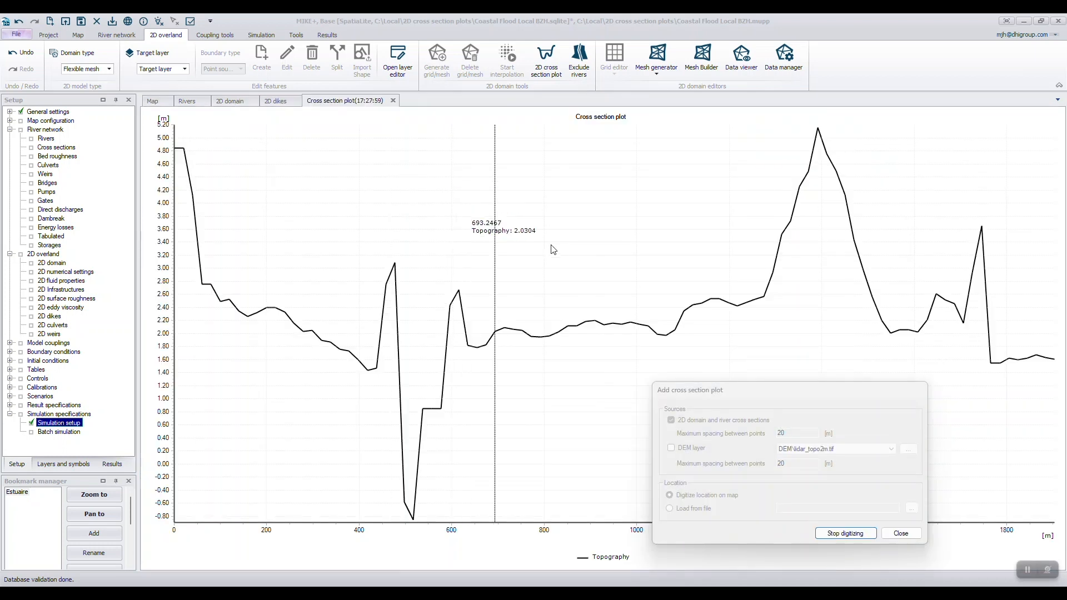
Digitize a cross section about 3.1 km long across the LE LAY river upstream of the junction, dock its plot, and stop digitizing.
left_click(153, 101)
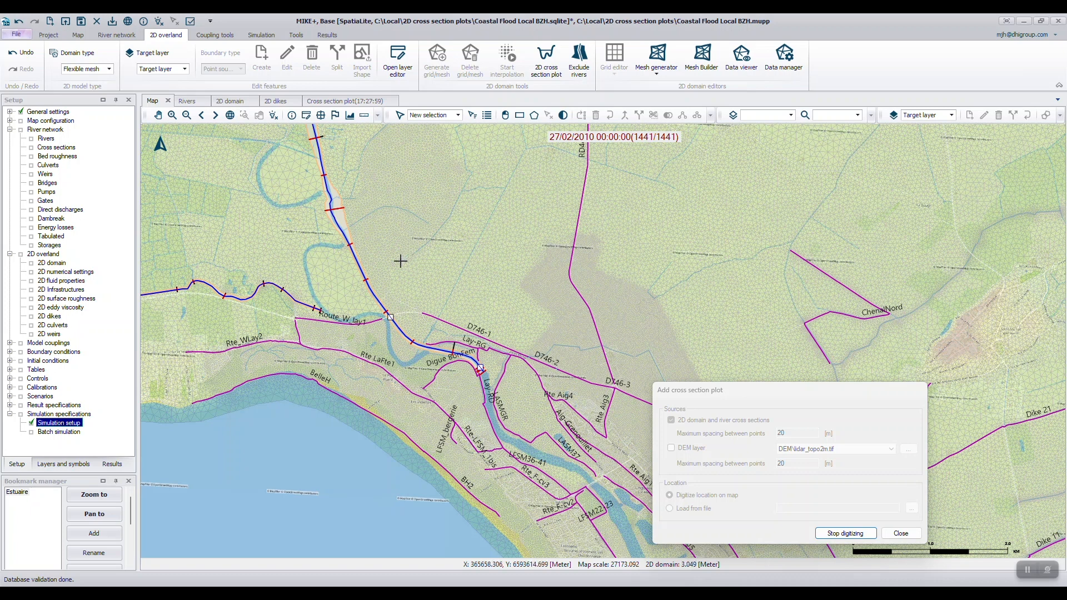
left_click(242, 259)
left_click(304, 255)
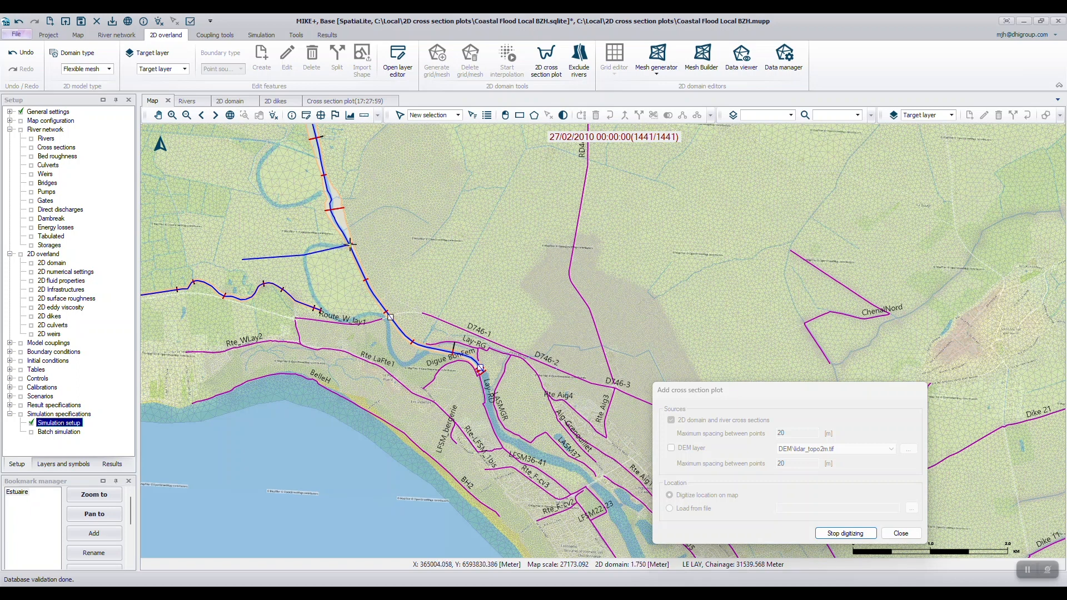
left_click(393, 229)
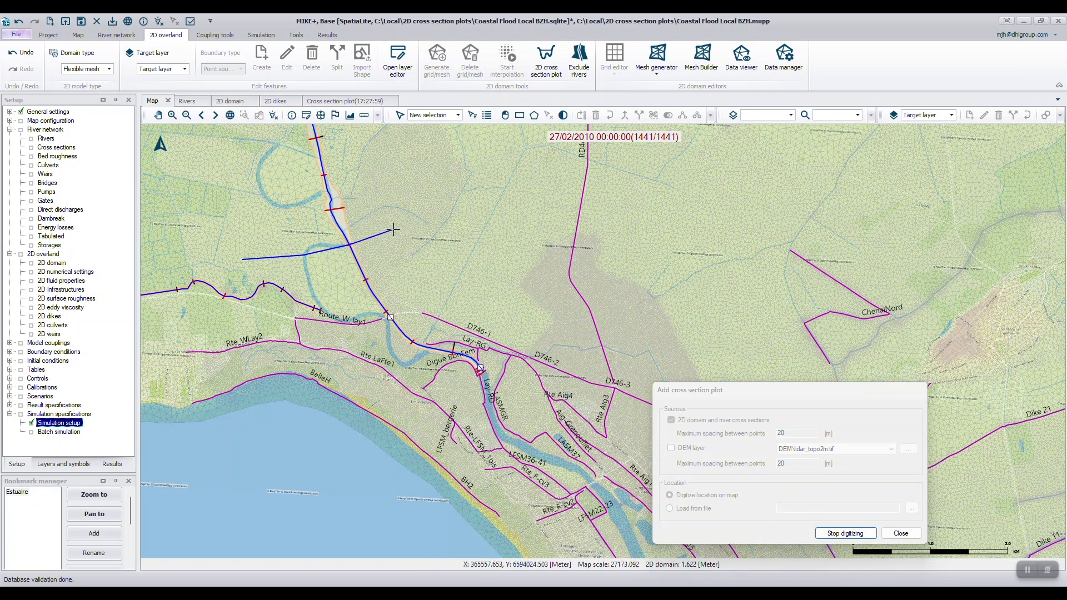
left_click(439, 210)
double_click(475, 199)
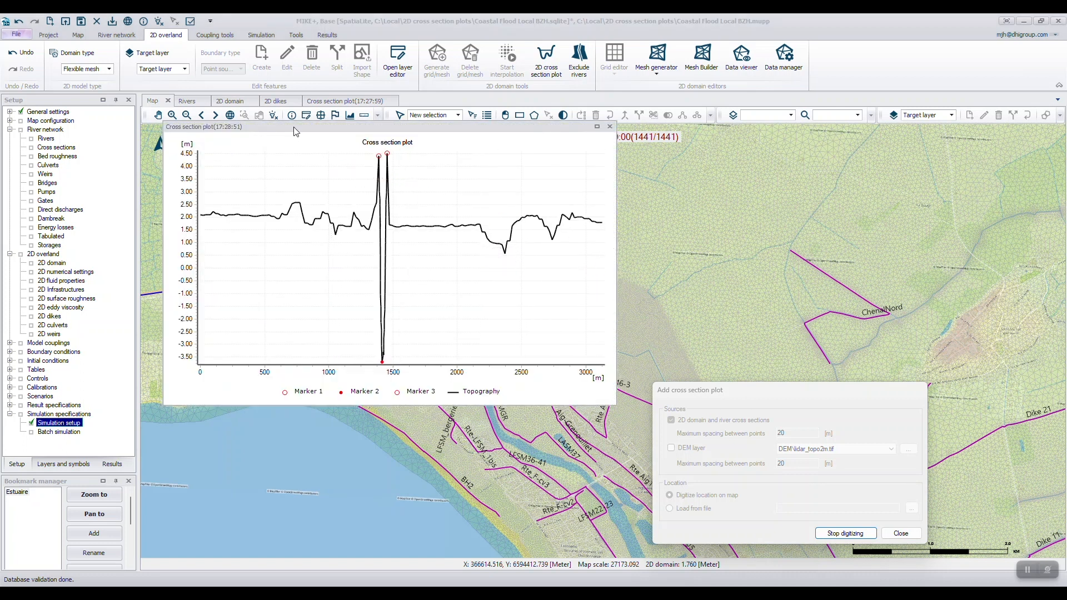
left_click_drag(294, 127, 413, 104)
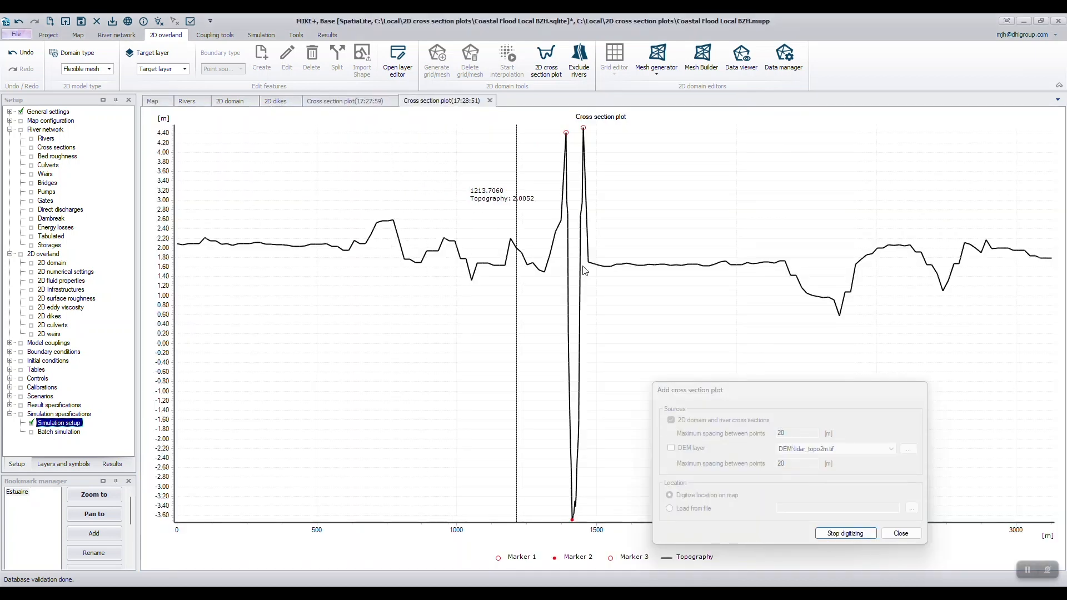
left_click_drag(697, 395, 759, 361)
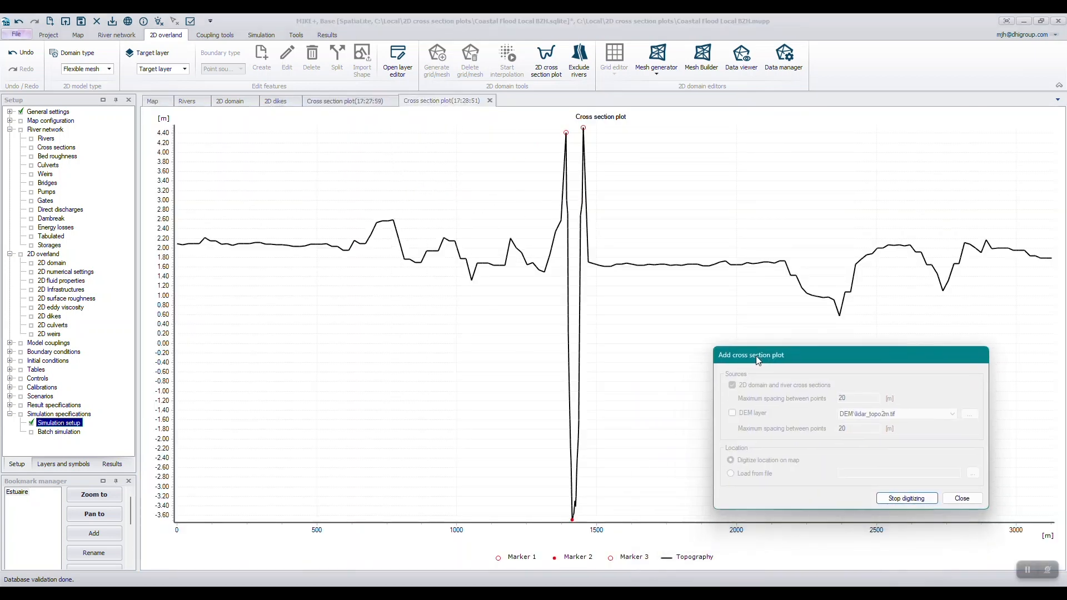
left_click(910, 499)
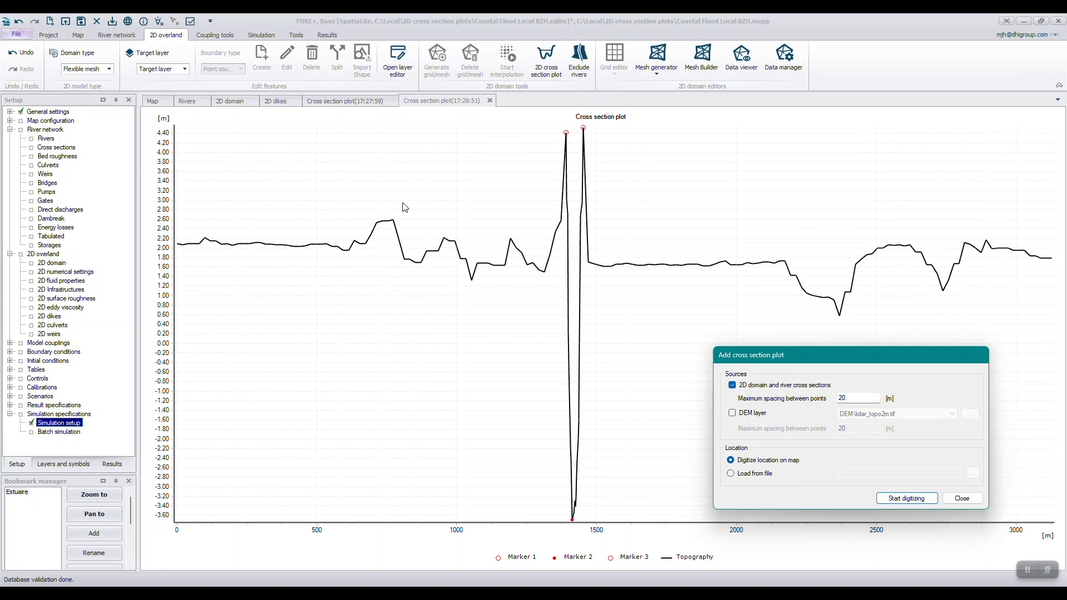
Return to the map and display the lidar_topo2m.tif layer.
left_click(152, 102)
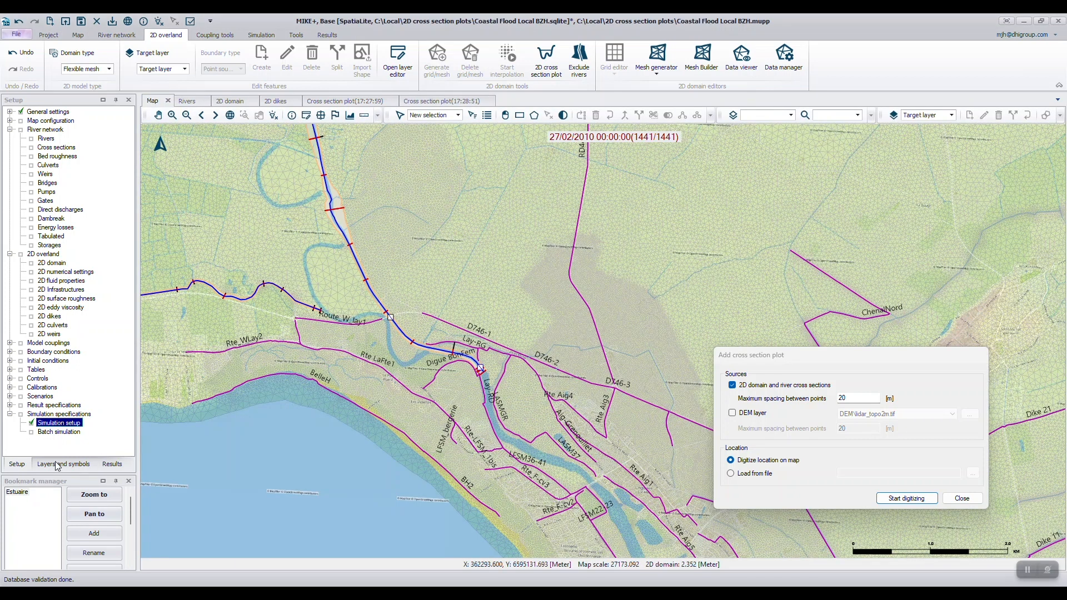
left_click(63, 464)
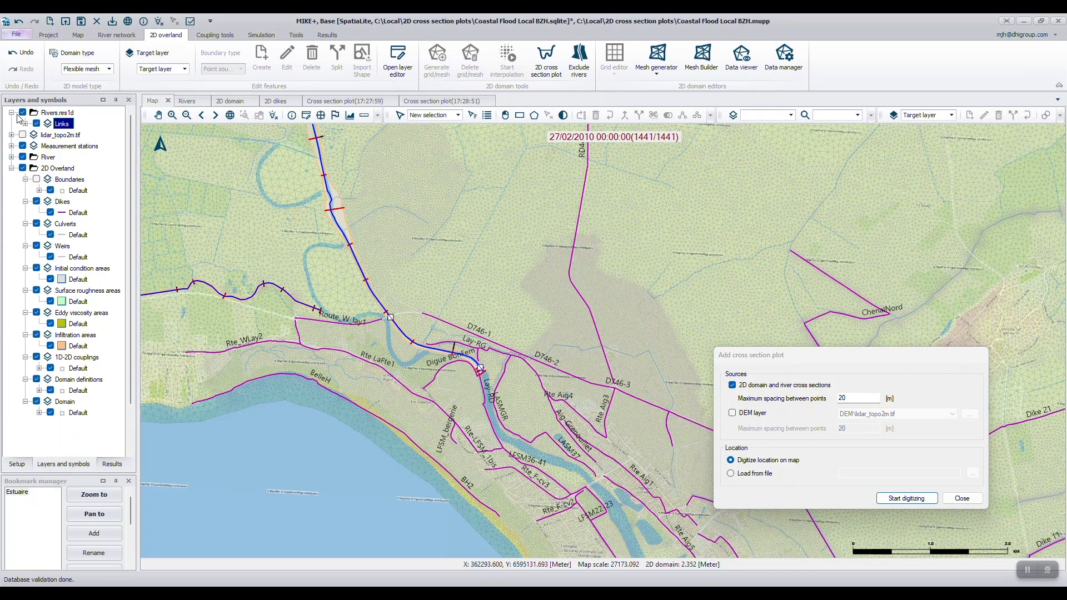
left_click(23, 135)
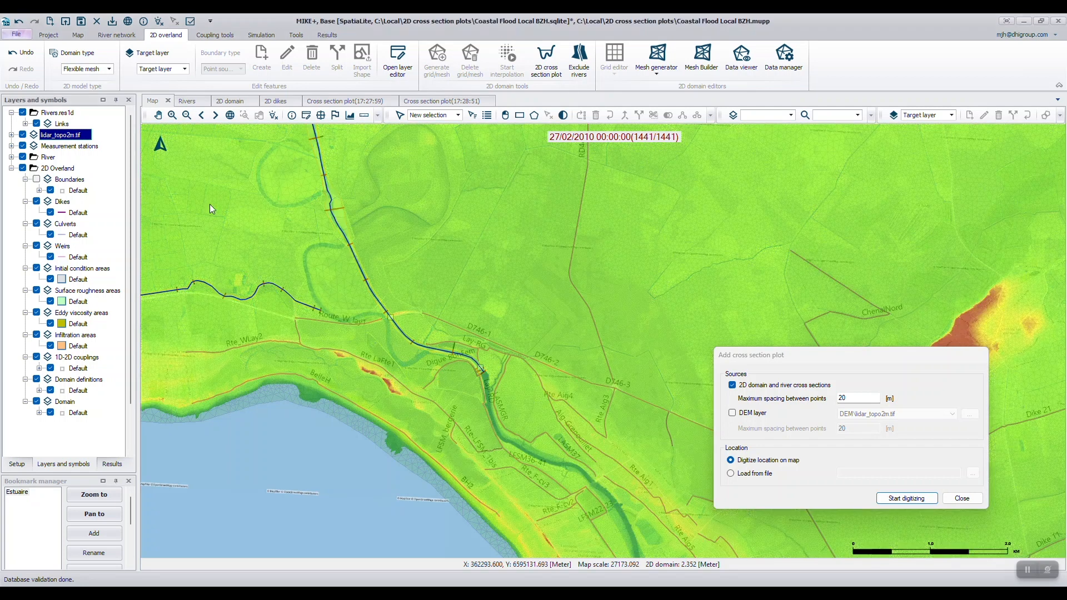
Include the DEM layer DEM\lidar_topo2m.tif as a cross section source with a maximum point spacing of 2 m.
left_click(732, 414)
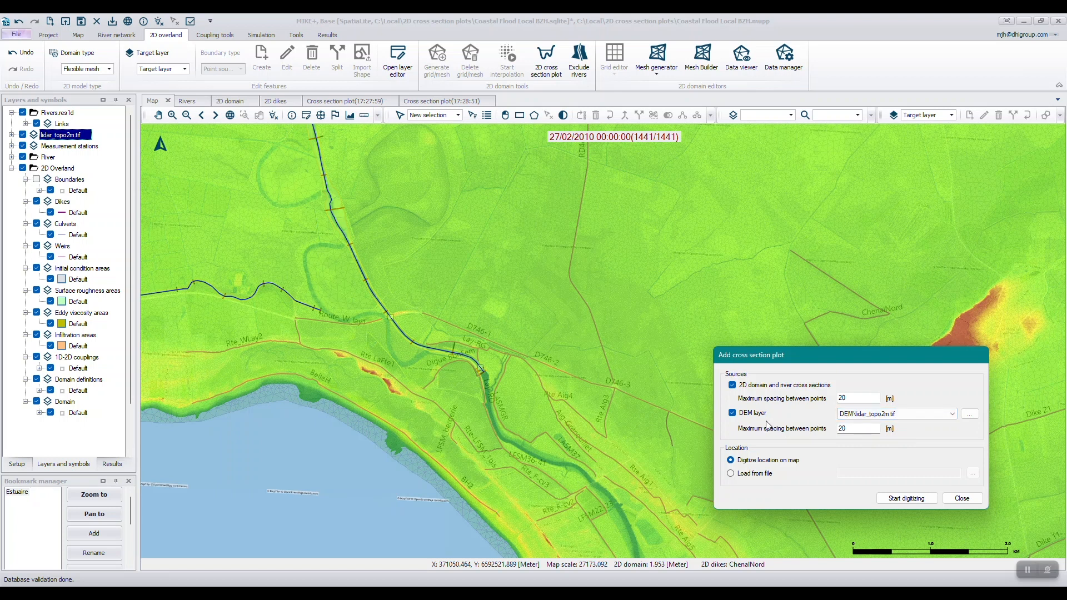
left_click(952, 415)
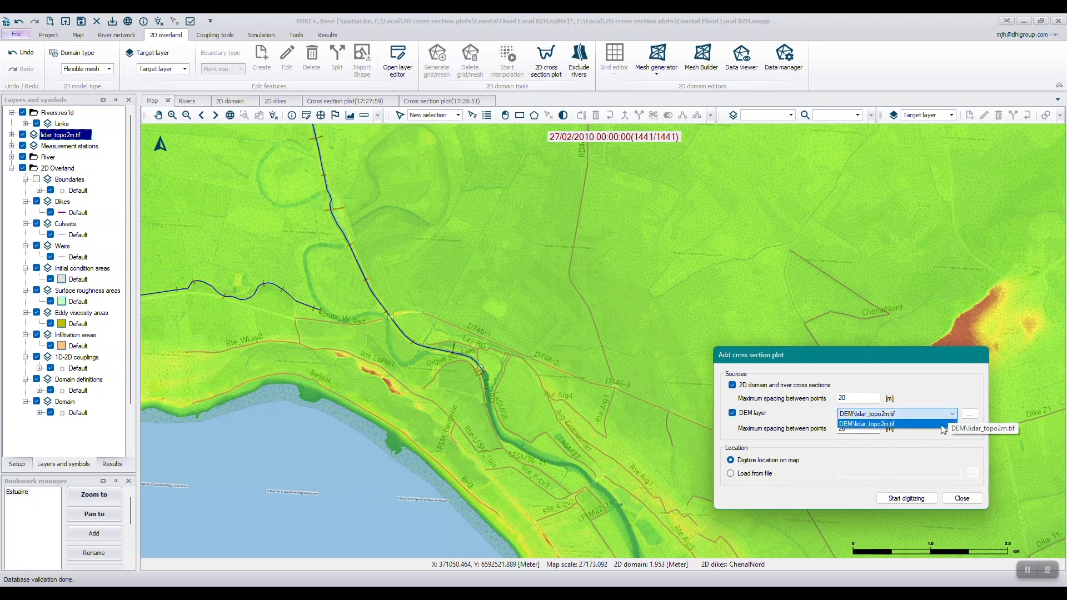
left_click(944, 416)
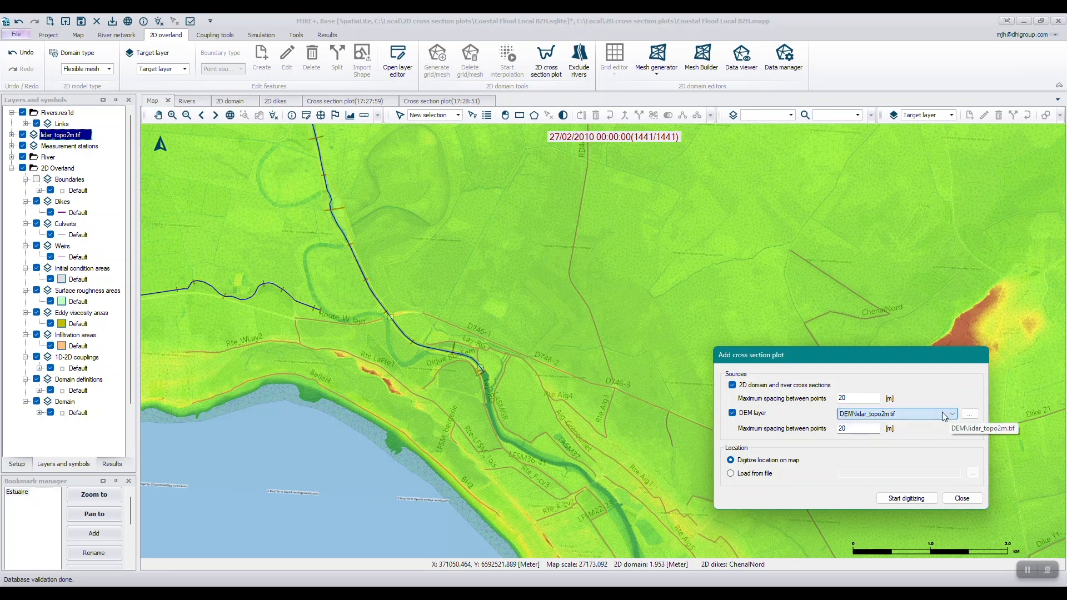
double_click(853, 429)
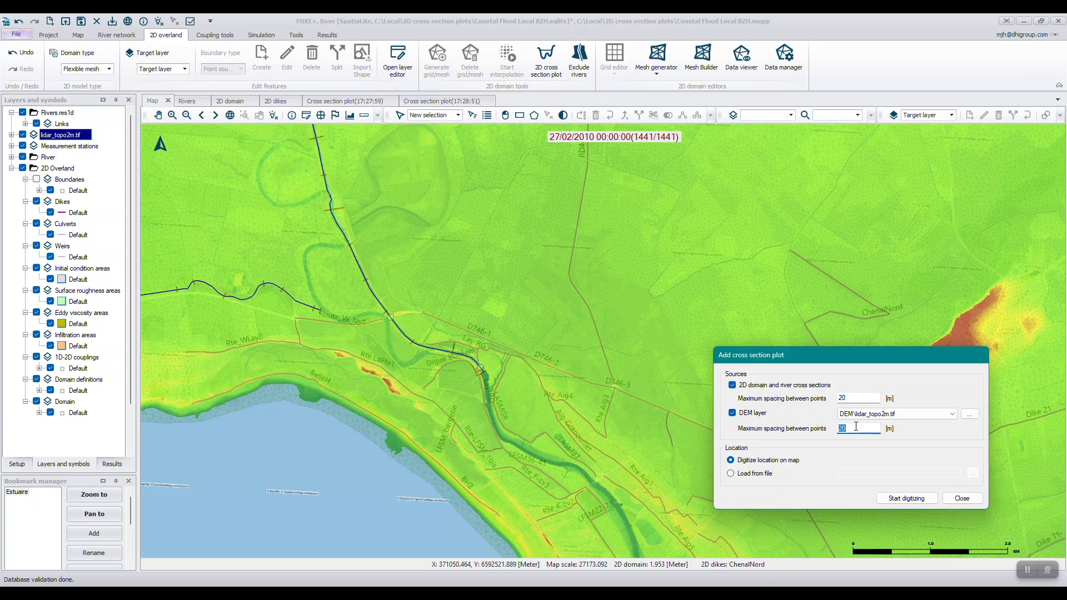
type("2")
Digitize a cross section about 1.9 km long across the estuary channel from Rte_F-cv3 to near D746-4, and enlarge its plot window.
left_click(904, 498)
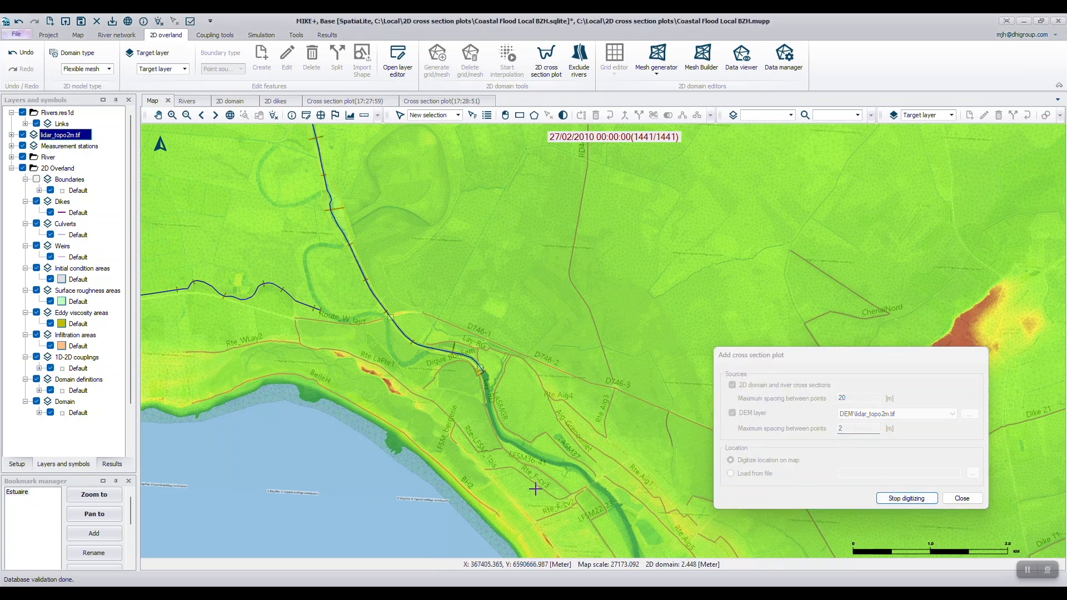
left_click(557, 496)
left_click(639, 432)
double_click(664, 401)
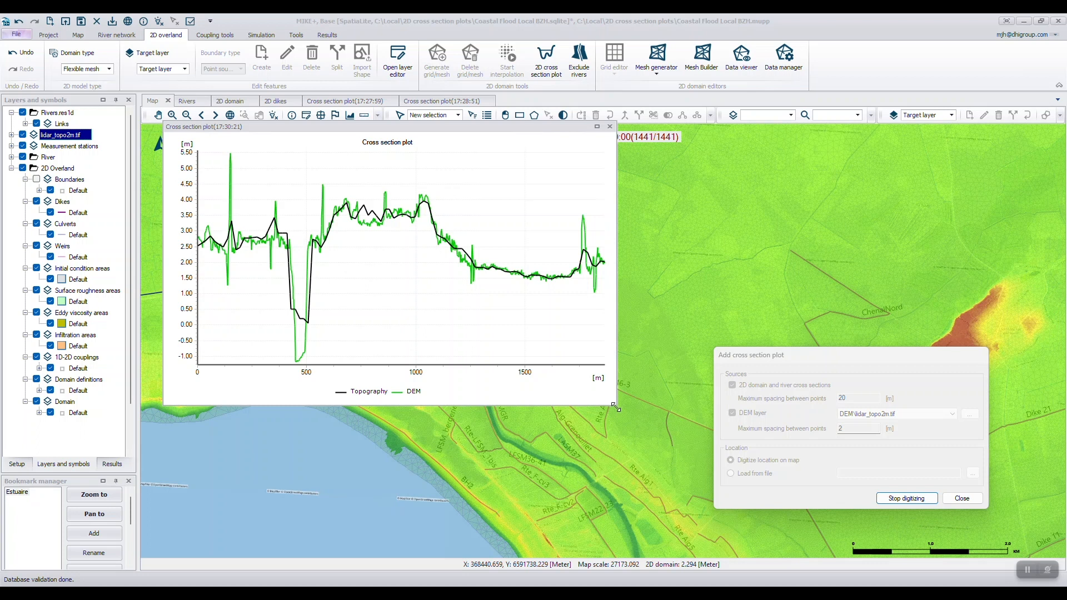
left_click_drag(614, 405, 751, 518)
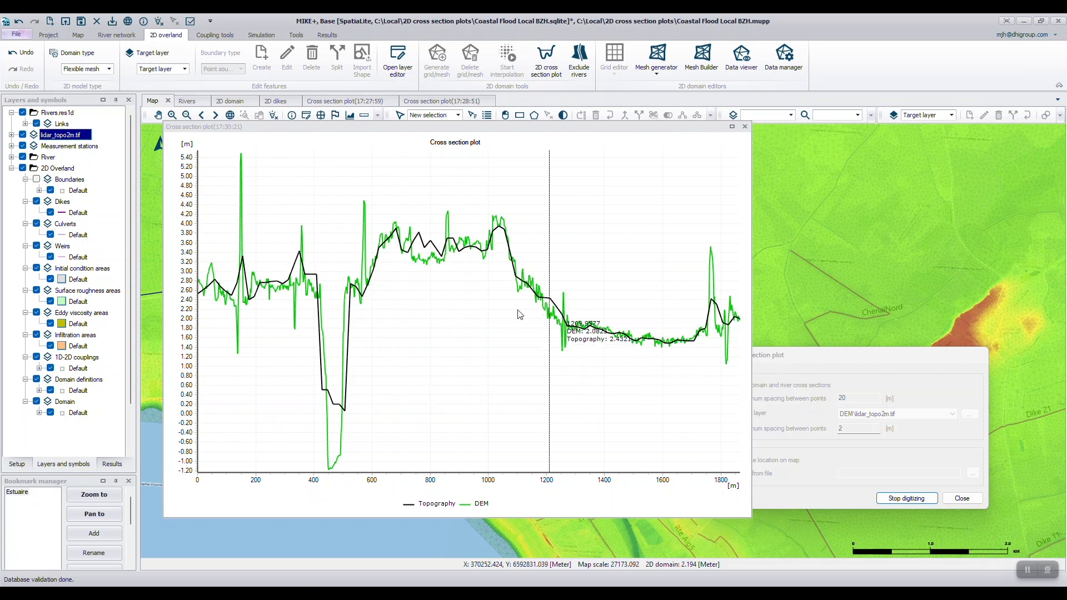
Review the plot's export and save-location options and the Load from file location option, ending digitizing and closing the cross section setup.
right_click(466, 304)
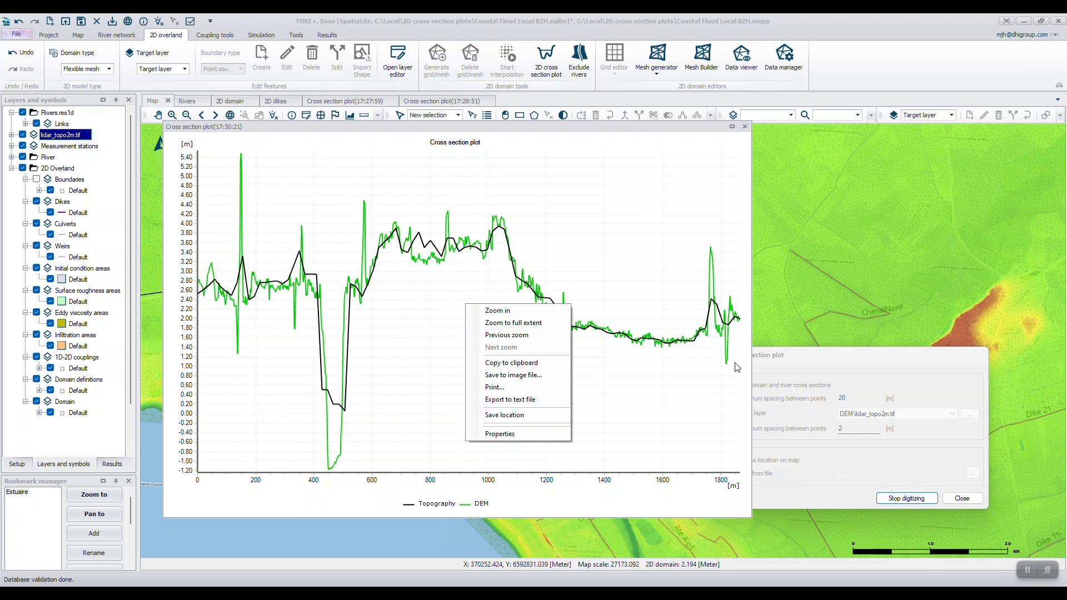
left_click(798, 364)
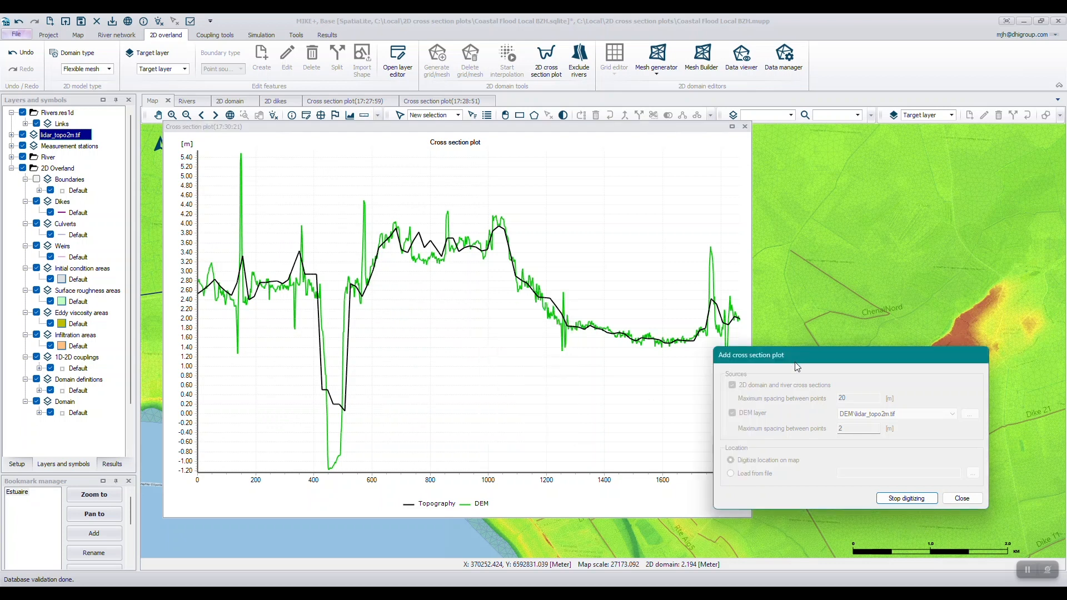
left_click(907, 498)
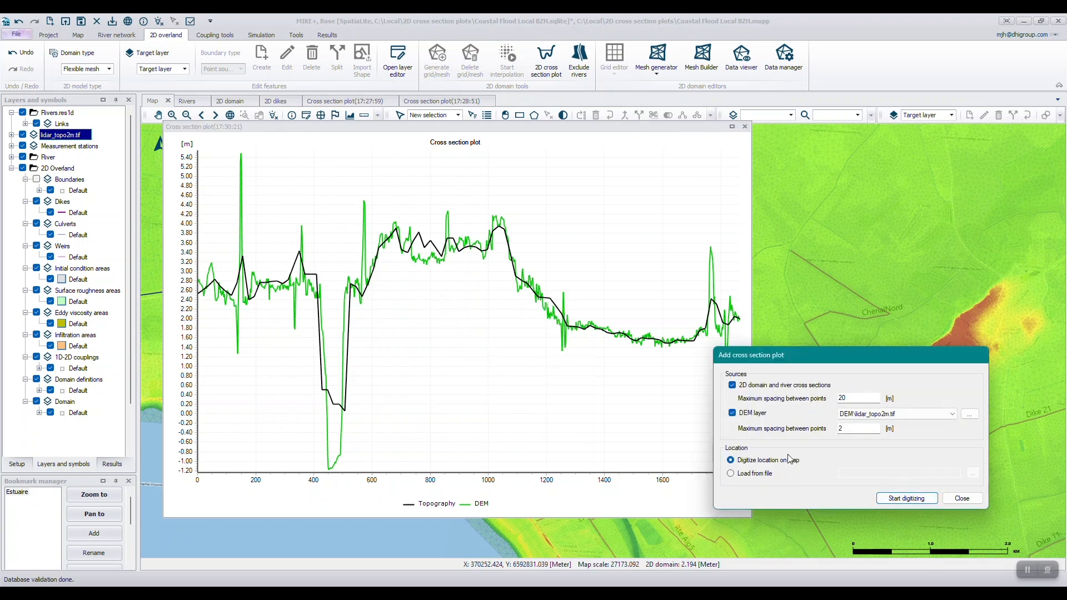
left_click(755, 474)
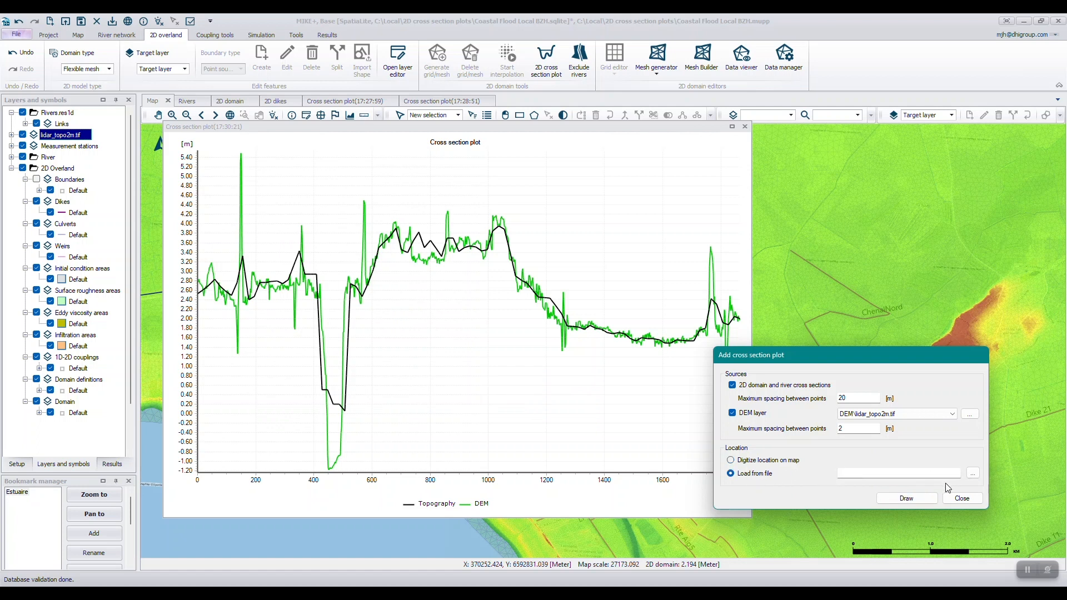
left_click(963, 499)
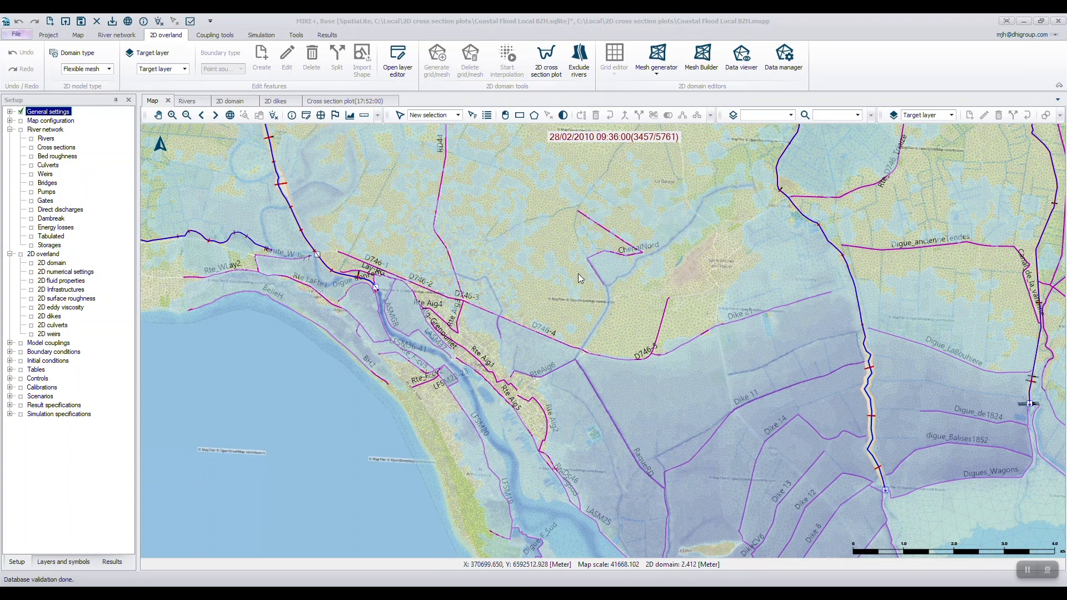
Set up a cross section plot of the simulation results with 1D result file Rivers.res1d and a maximum point spacing of 40 m.
left_click(172, 115)
left_click_drag(185, 126, 345, 210)
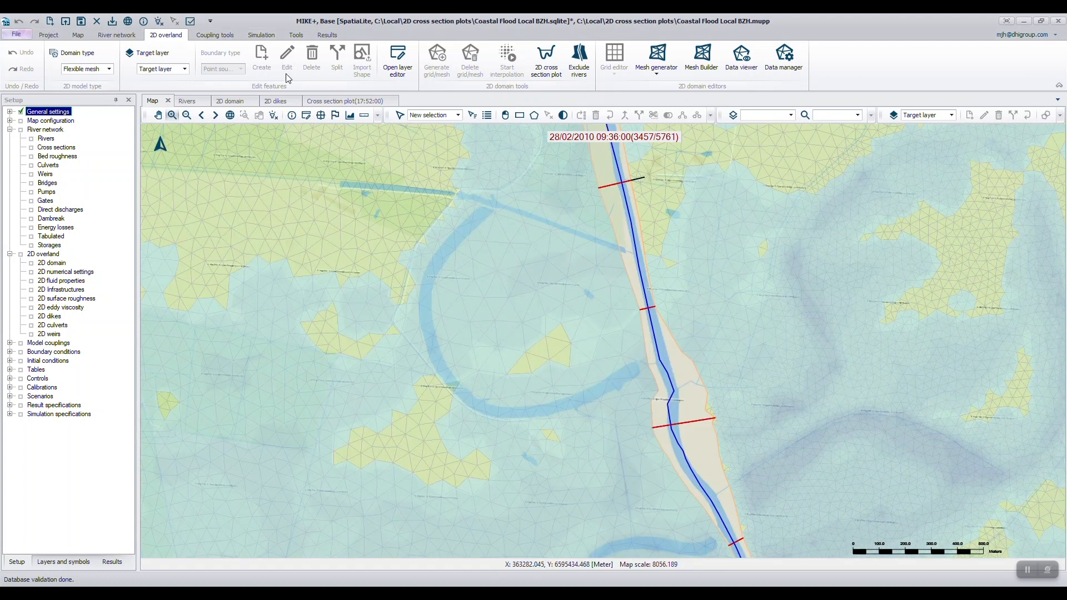
left_click(327, 35)
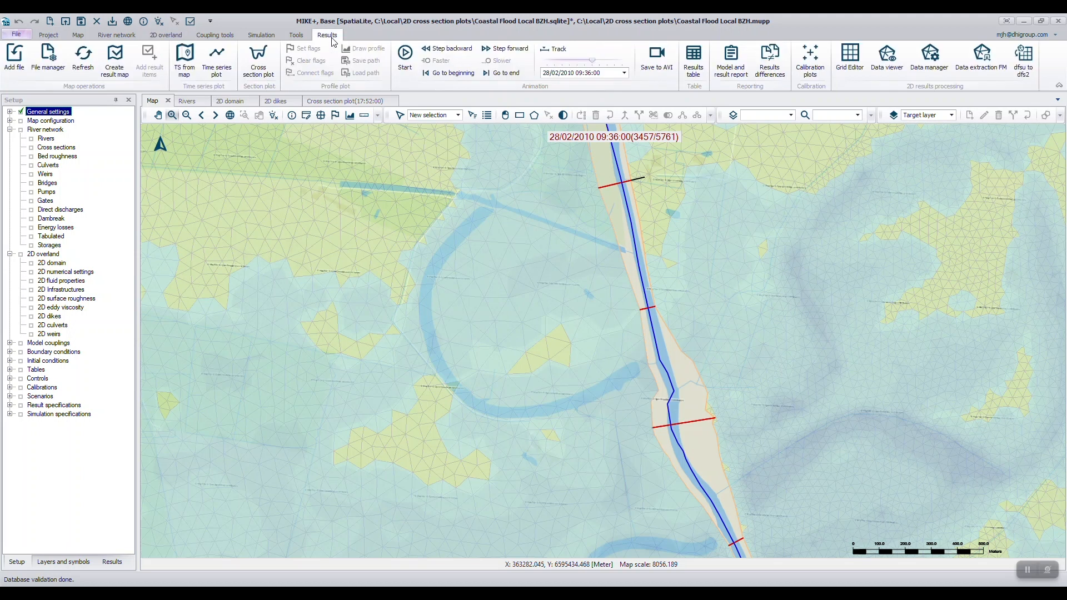
left_click(265, 67)
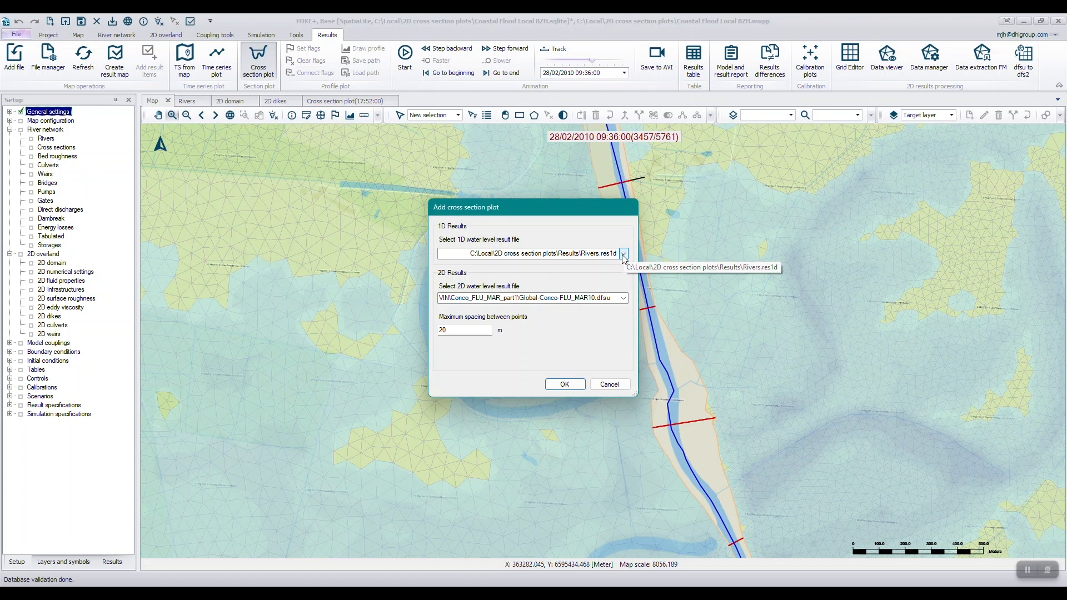
left_click(624, 255)
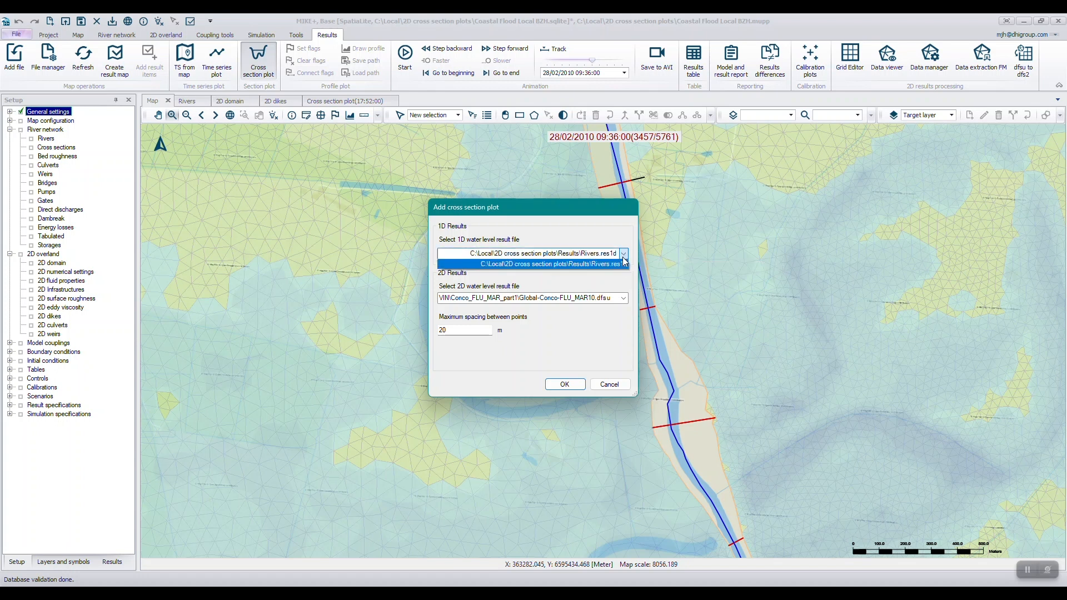
left_click(623, 262)
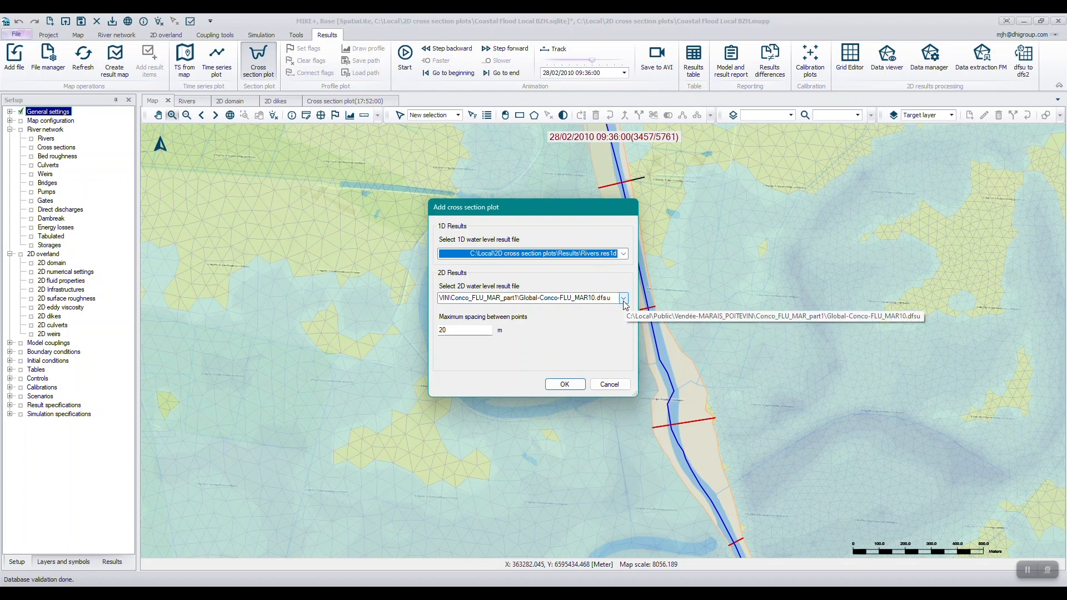
double_click(460, 330)
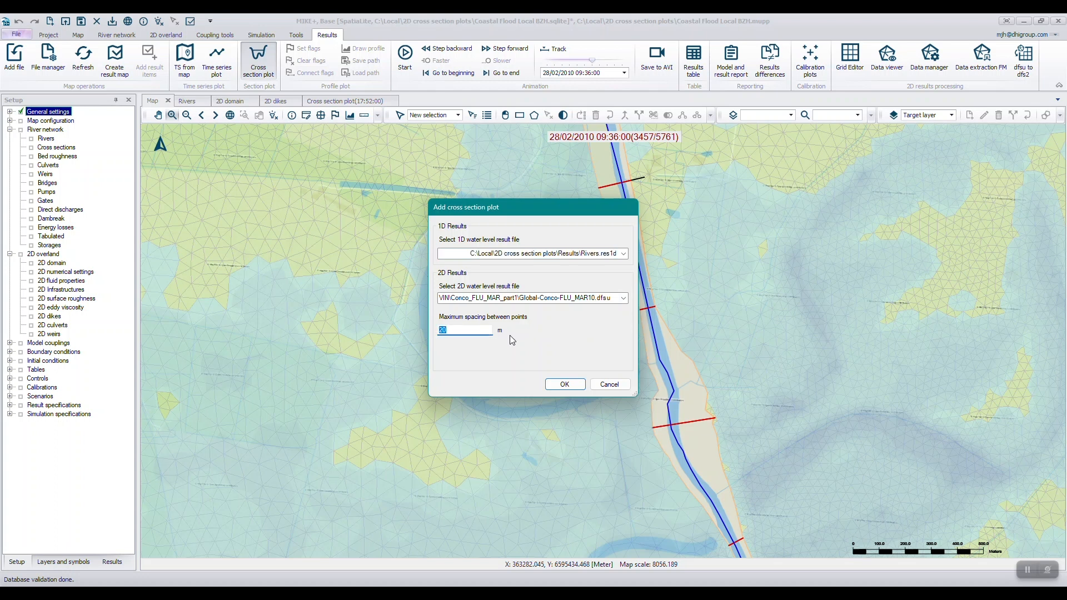
type("40")
left_click(576, 388)
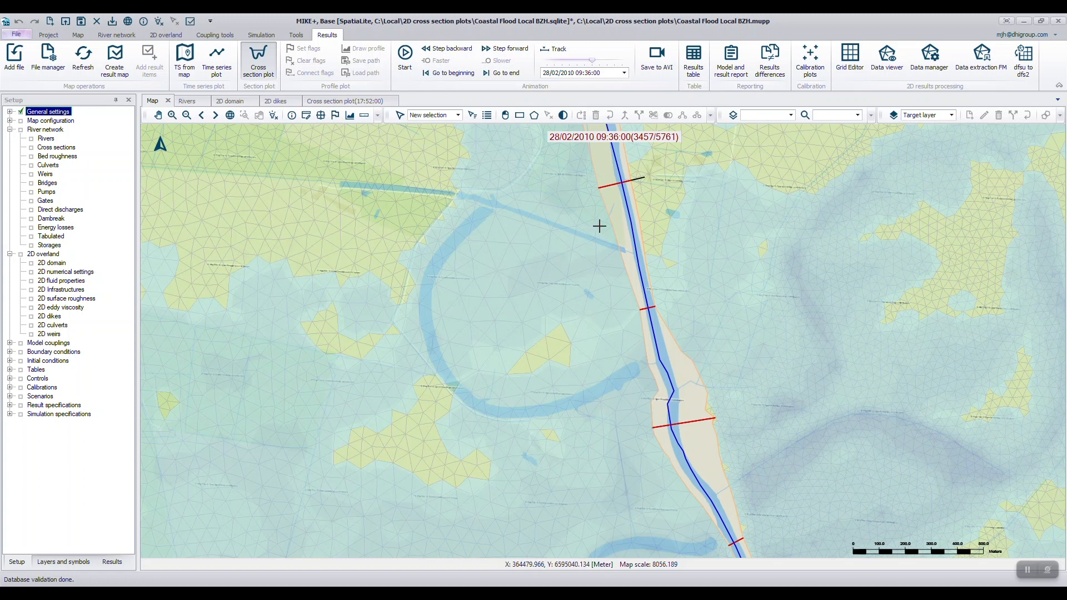
Plot the results at the LE LAY river cross section near chainage 30045, dock the plot beside the other views and return to the map.
left_click(623, 187)
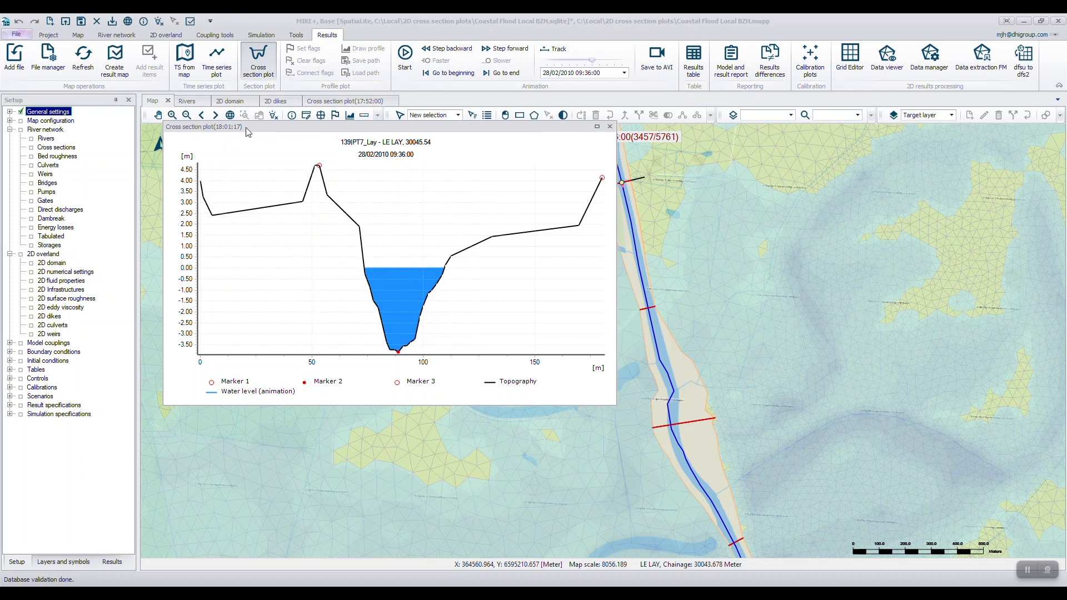
left_click_drag(248, 133, 406, 104)
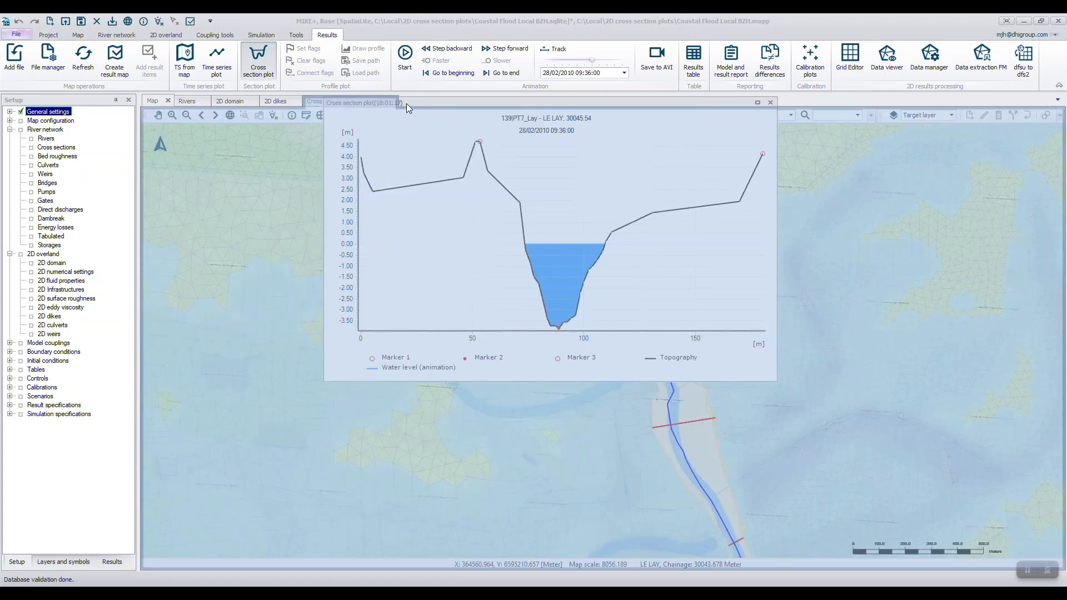
left_click(152, 102)
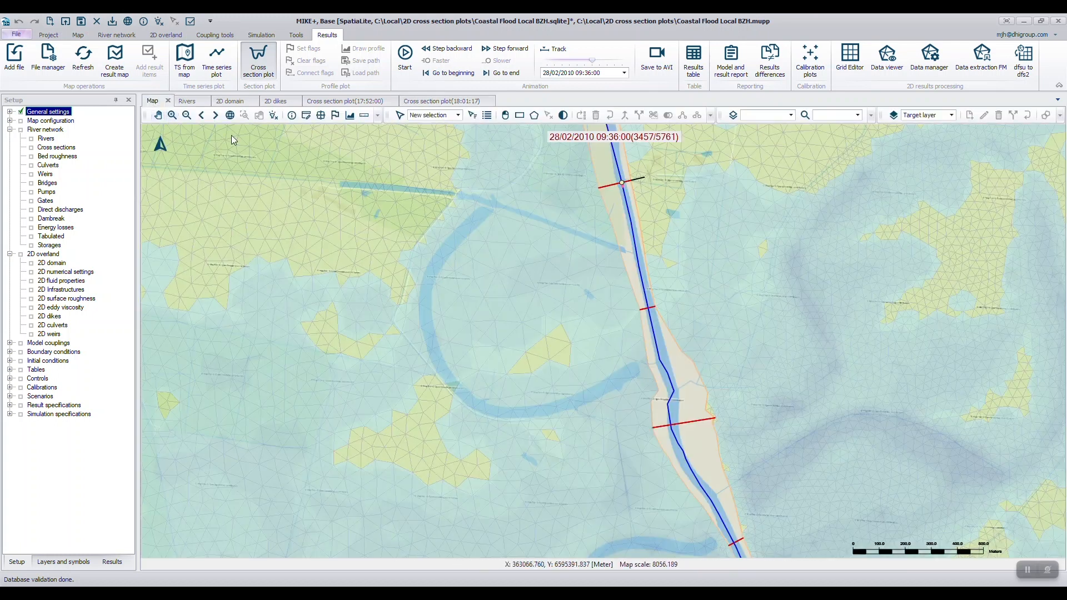
Set up another results cross section plot with a maximum spacing of 50 m between points.
left_click(259, 62)
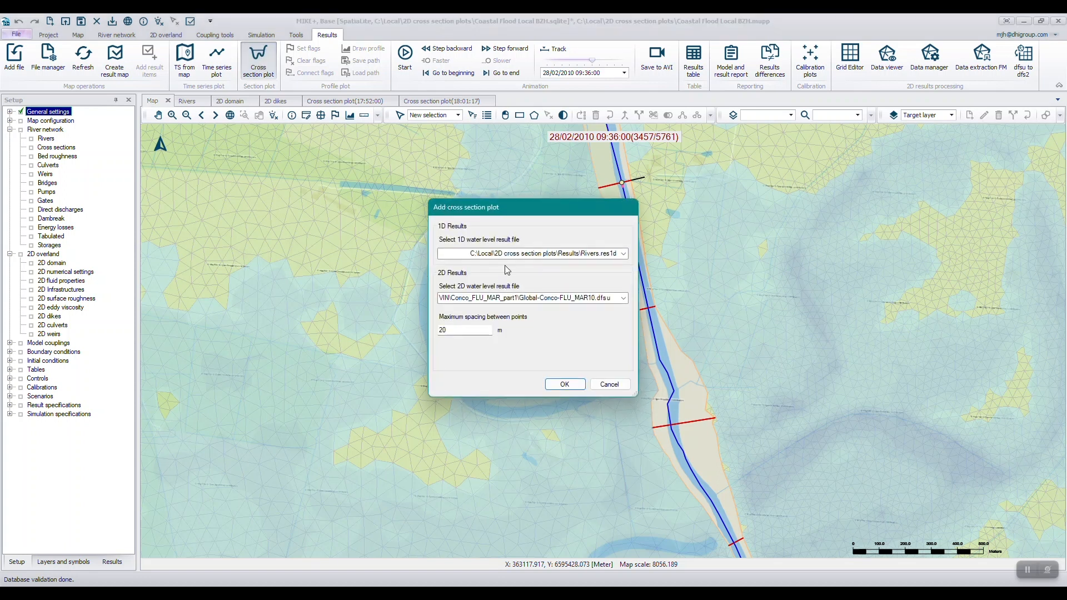
double_click(456, 330)
type("4")
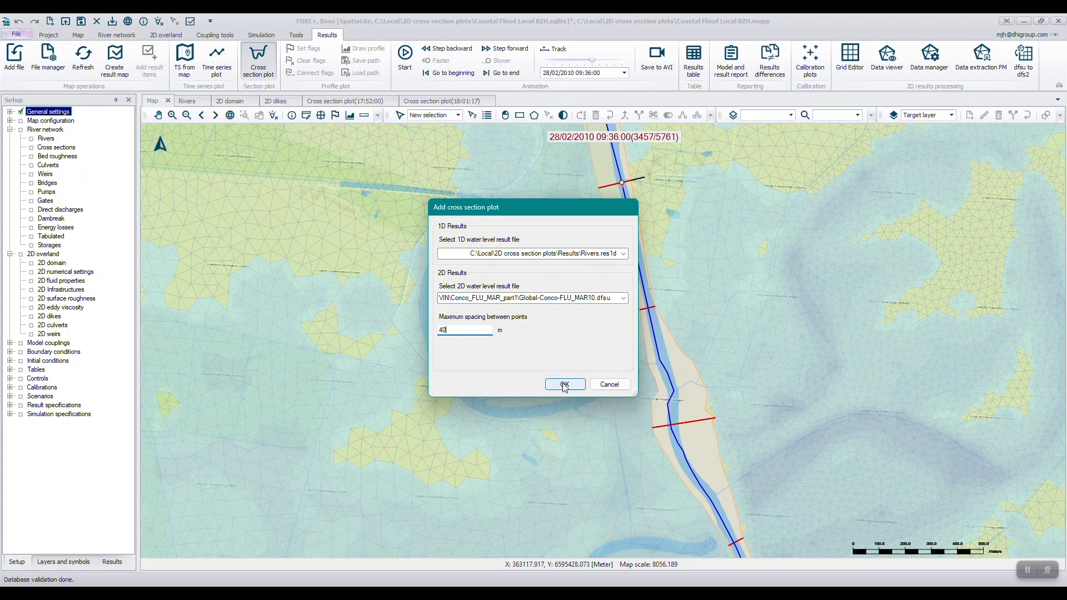
left_click_drag(457, 332, 410, 334)
type("50")
left_click(564, 384)
Draw a section line about 1.6 km long from west of the meander through the LE LAY cross section near chainage 30537, and enlarge its plot.
left_click(404, 299)
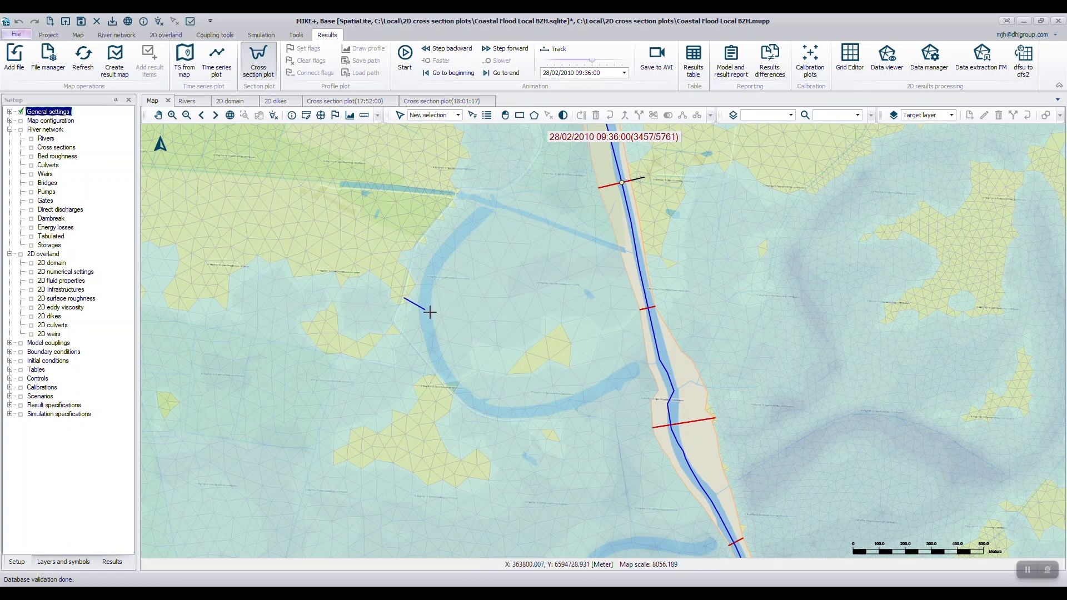
left_click(506, 326)
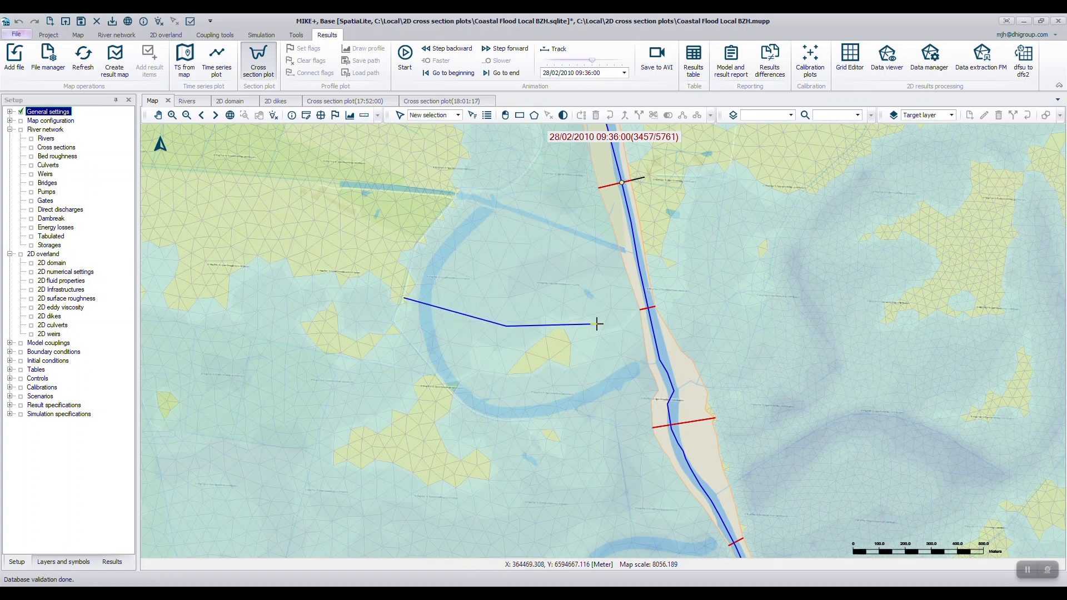
left_click(648, 308)
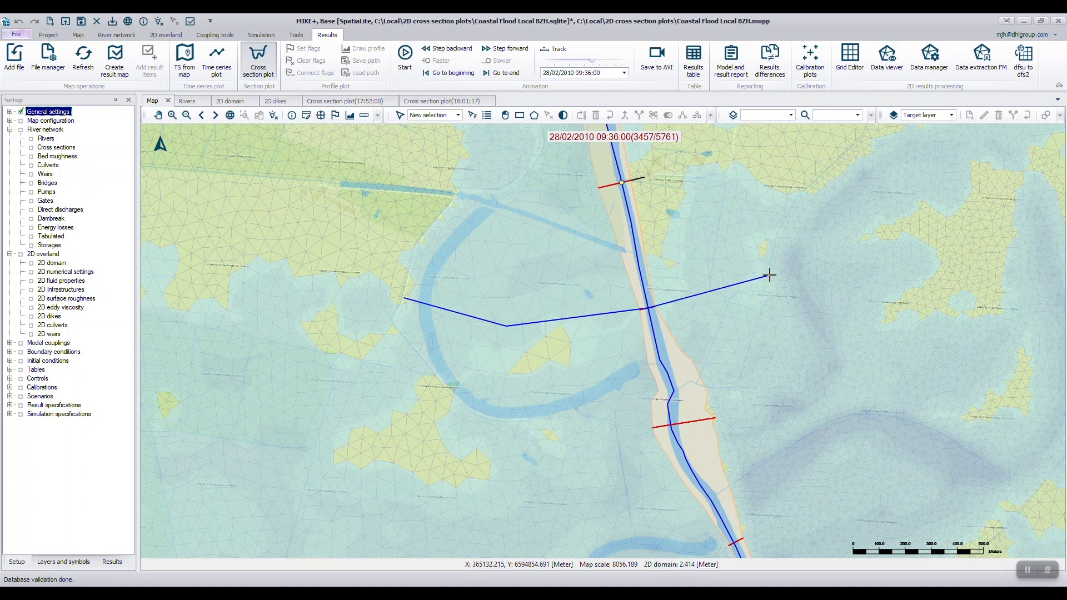
double_click(818, 265)
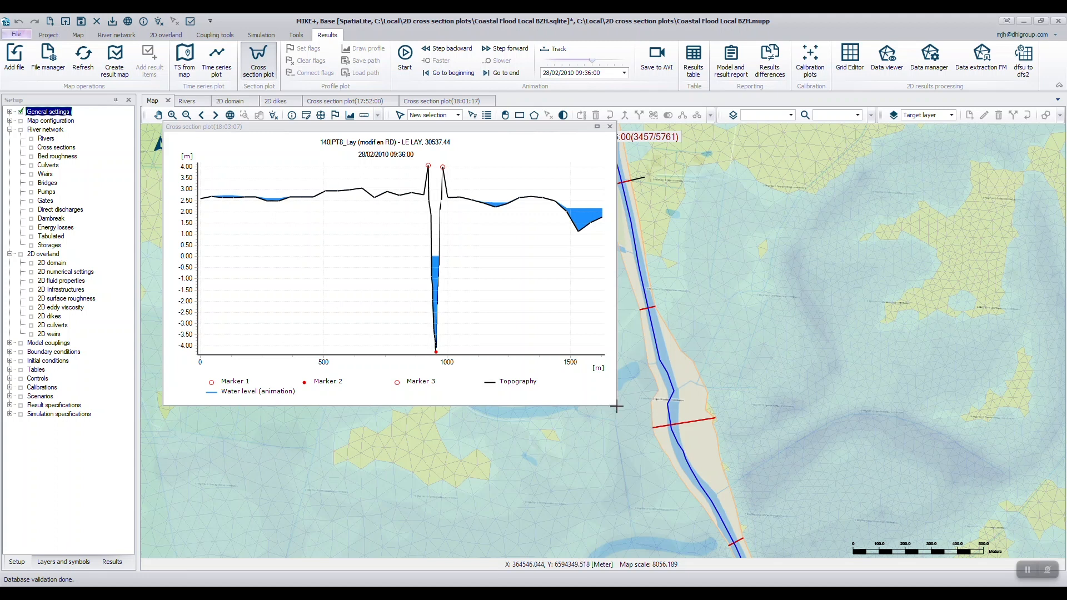
left_click_drag(617, 404, 907, 550)
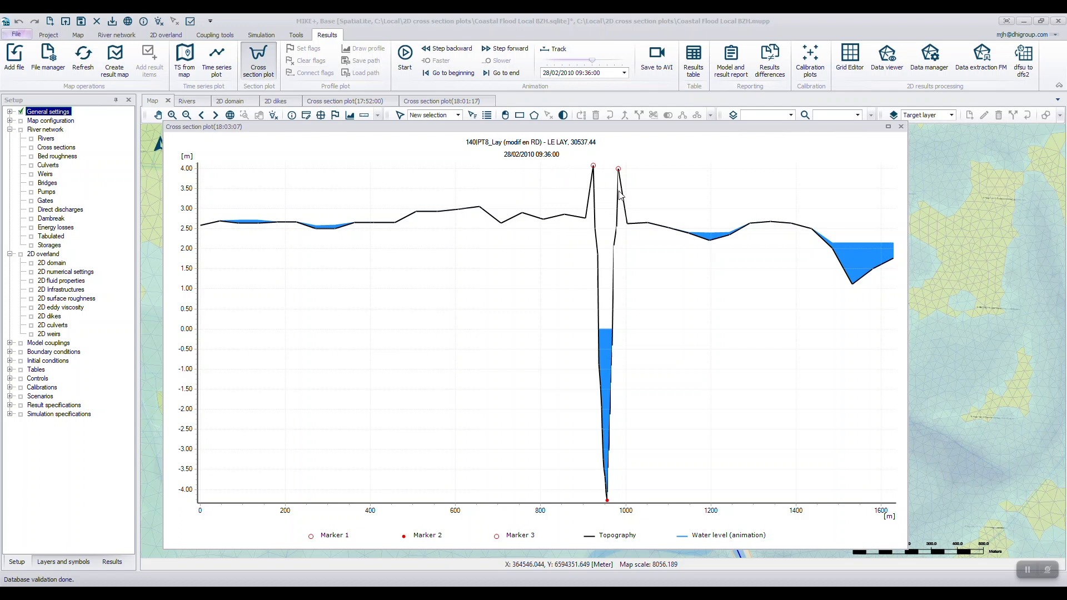
Move the result animation back to a time step near the start of the simulation.
left_click(556, 62)
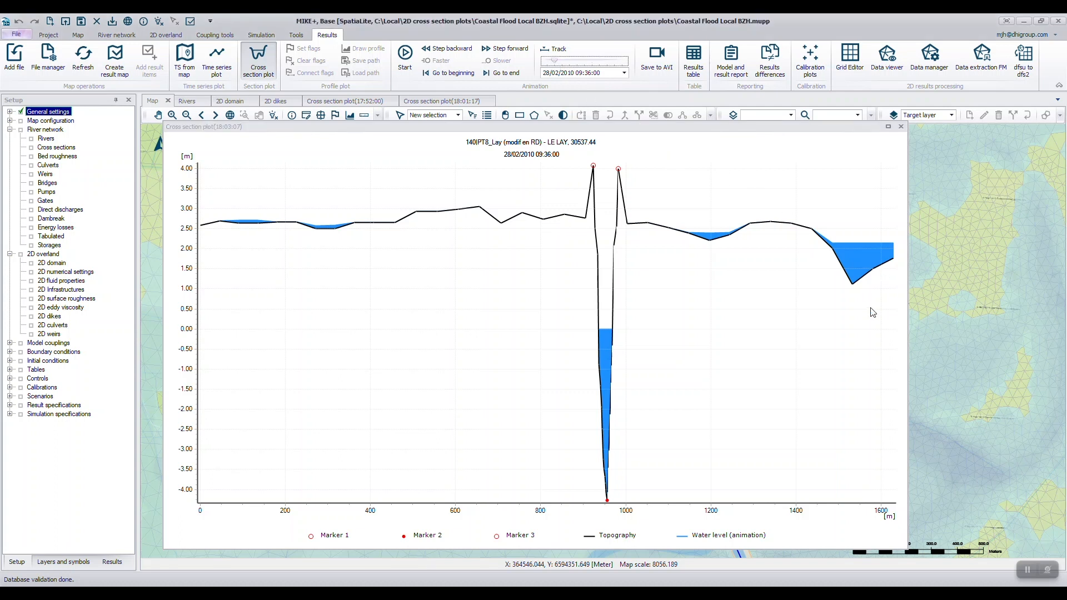